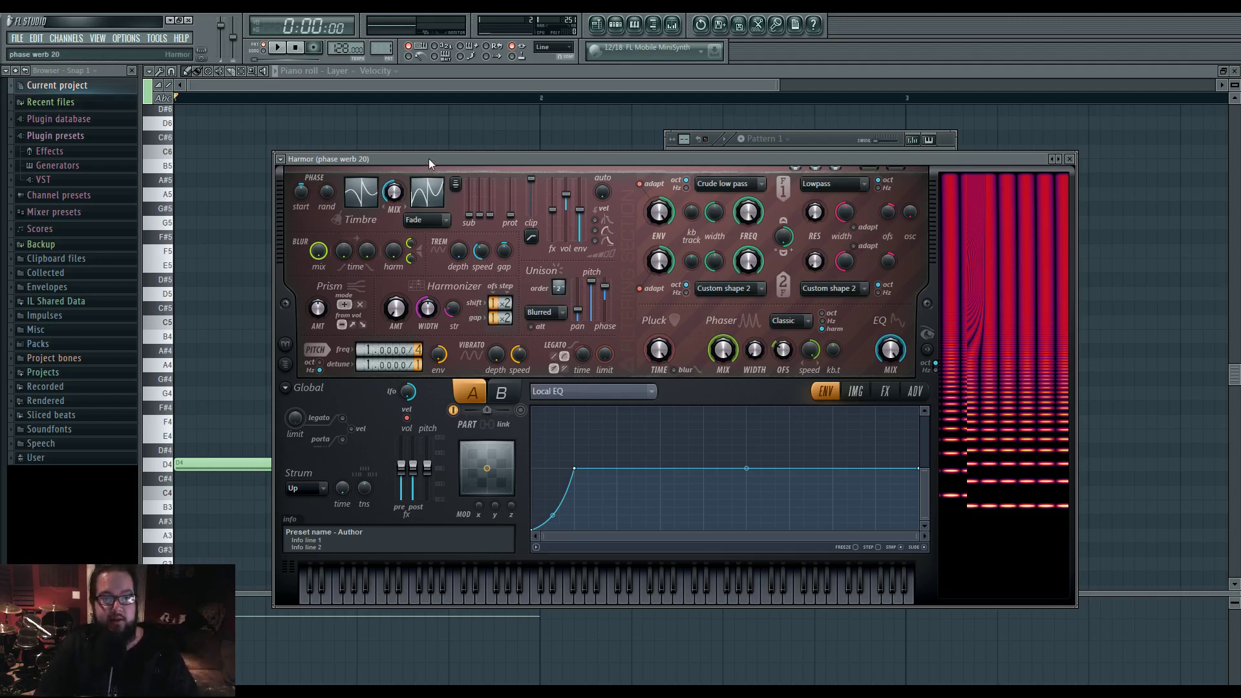
Play the pattern briefly to audition the phase werb 20 patch, and stop playback.
mouse_move(428, 159)
mouse_down()
mouse_move(419, 165)
mouse_move(425, 156)
mouse_up()
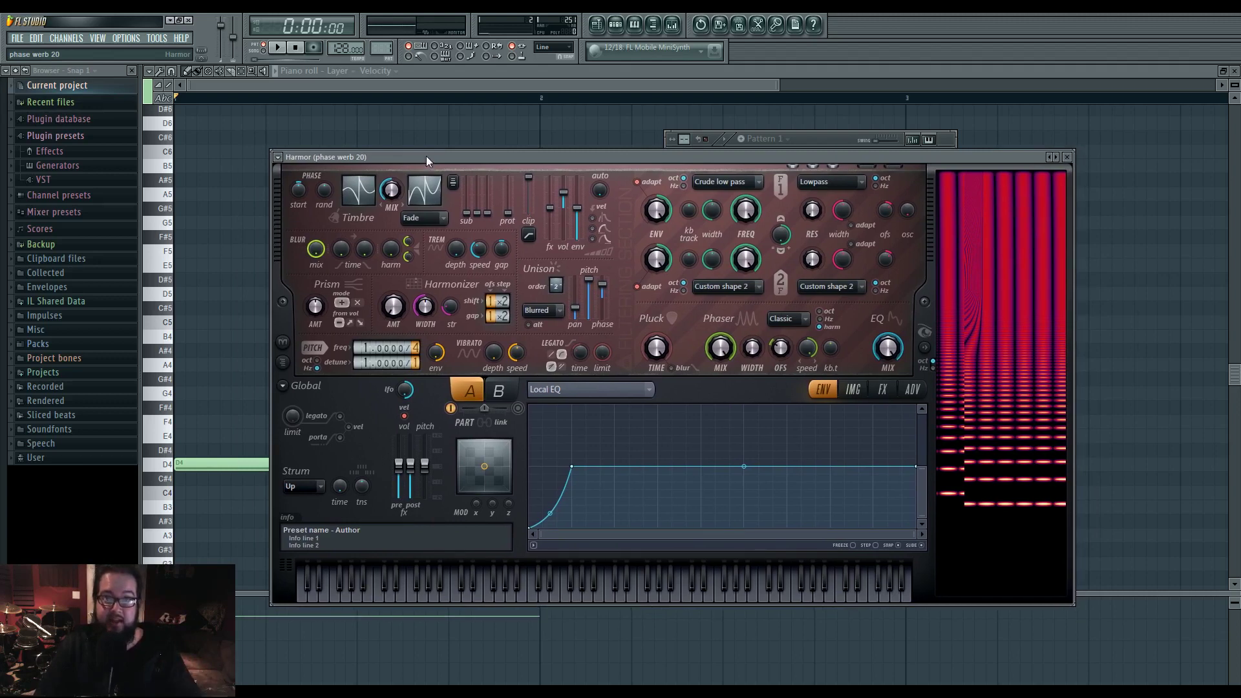
click(277, 47)
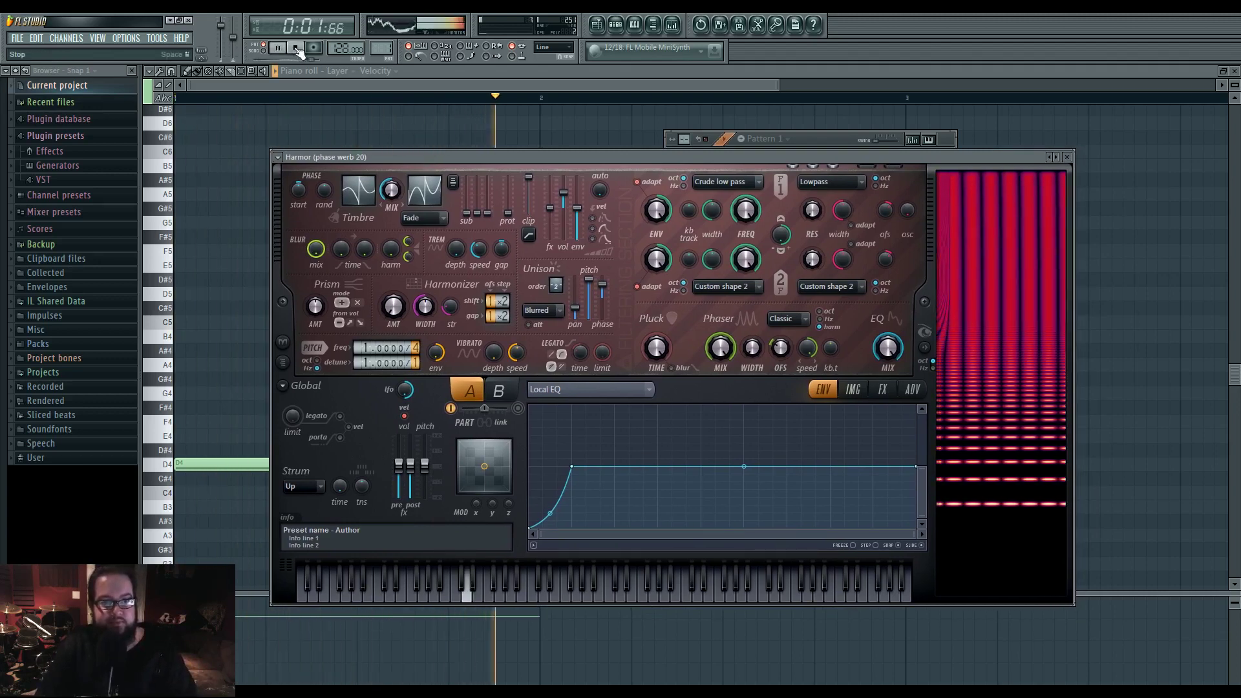
click(296, 49)
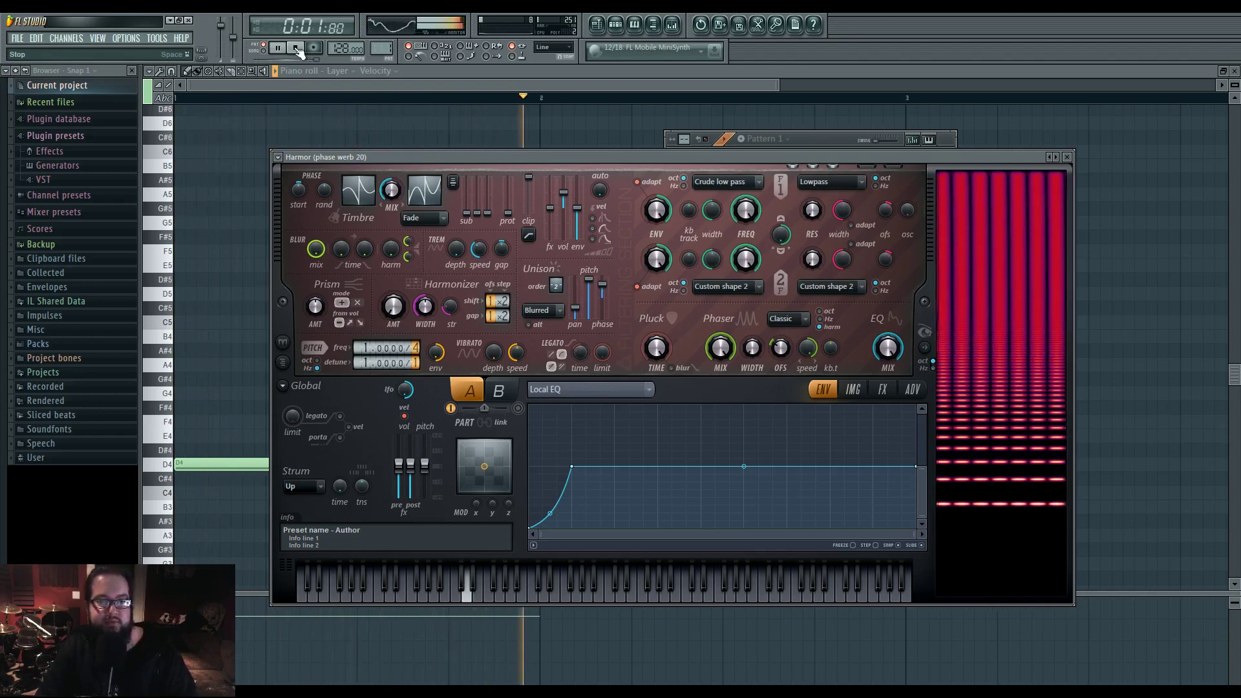
Open the Harmor channel from the step sequencer and audition a few notes.
click(615, 25)
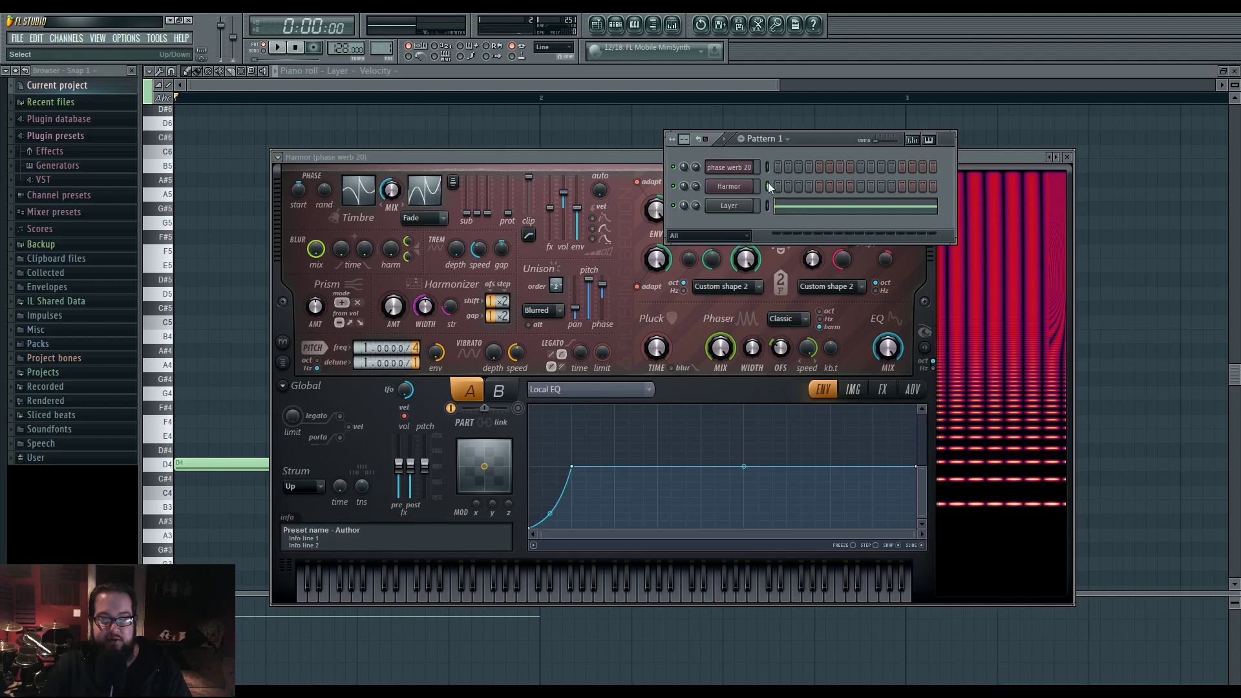
click(743, 189)
key(c)
key(x)
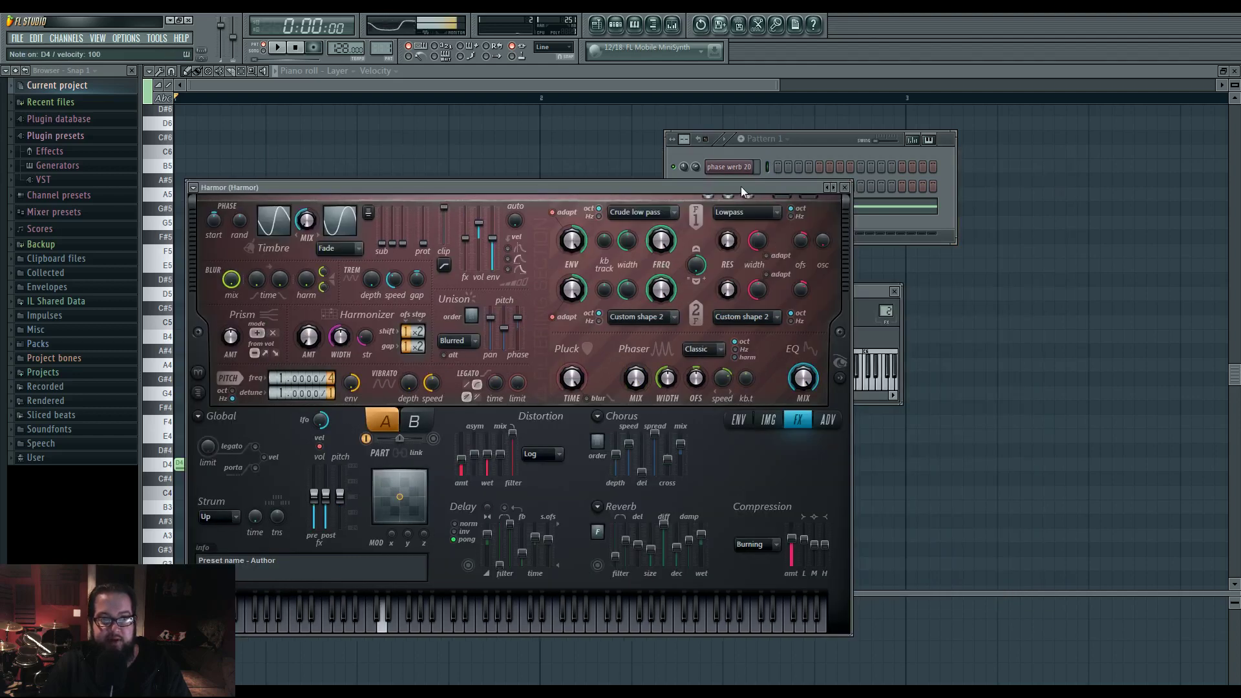
key(z)
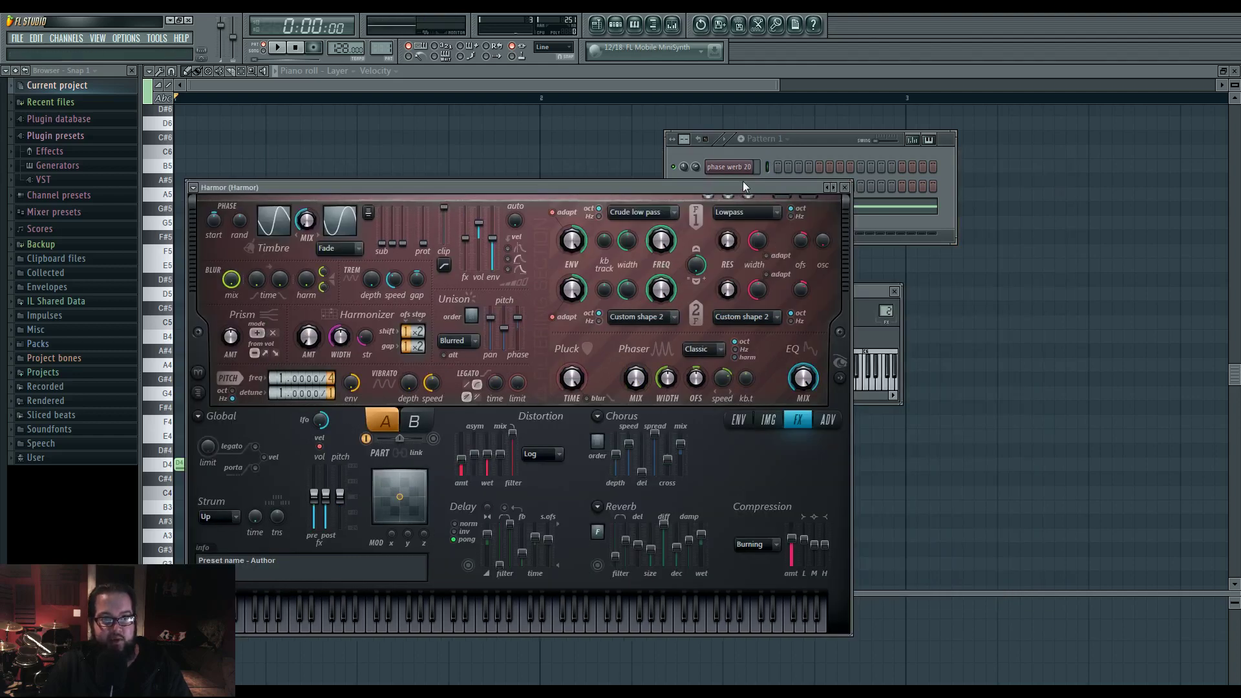
Return to the step sequencer and reopen the phase werb 20 channel's Harmor editor.
click(809, 137)
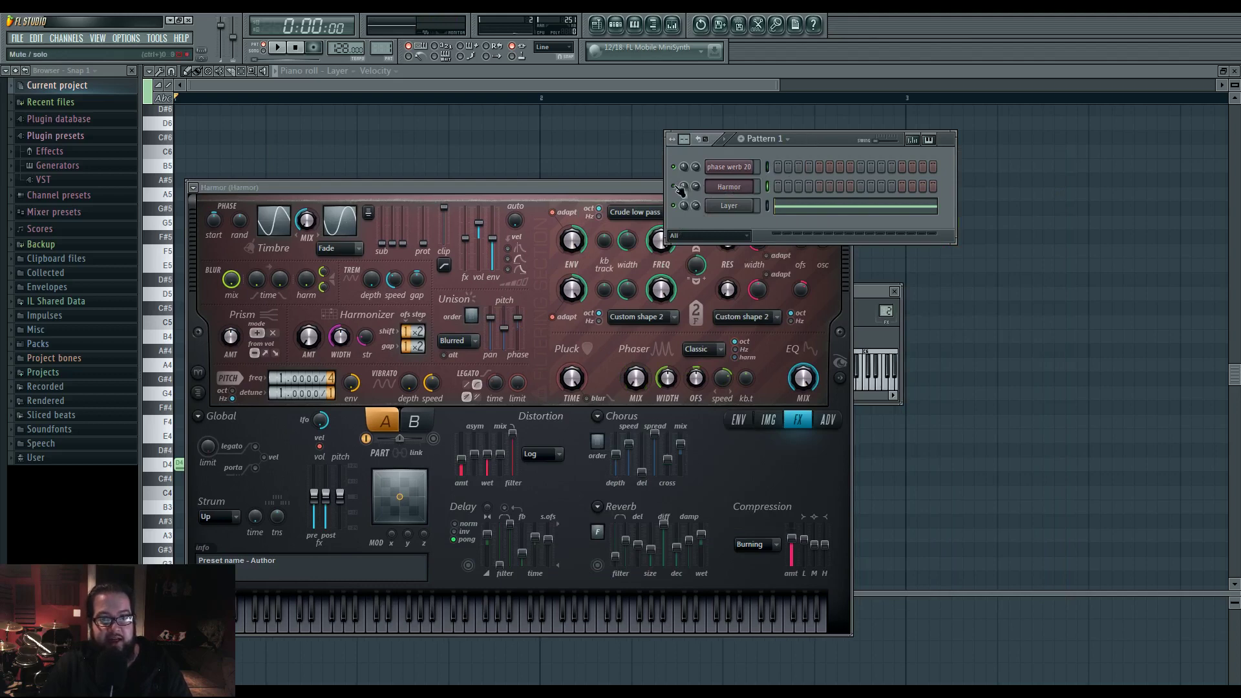
key(space)
key(space)
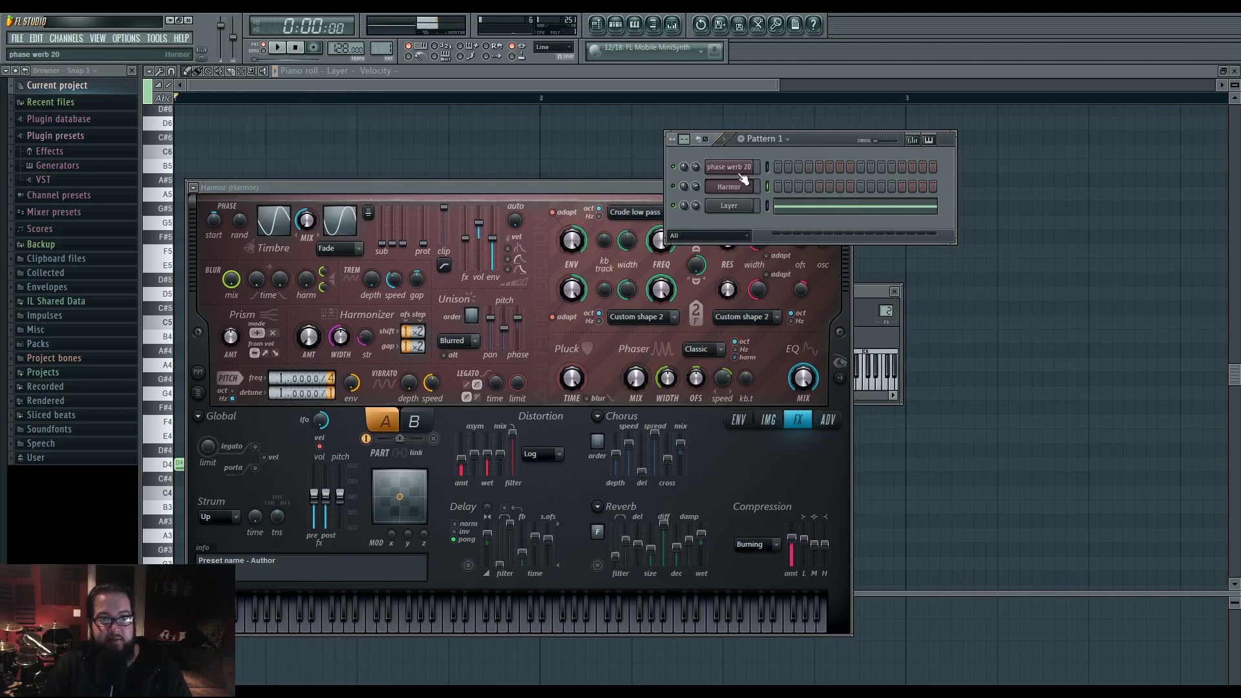
click(728, 166)
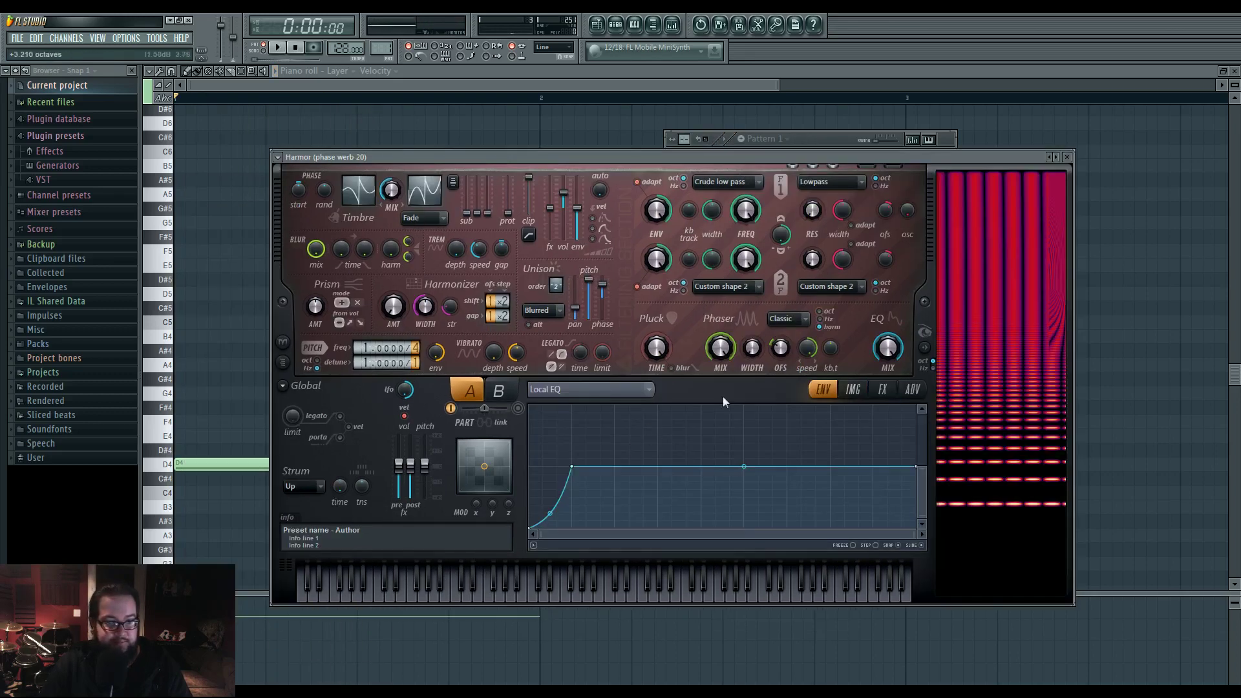
Display the Harmonic unison pitch shape in Harmor's envelope editor.
mouse_move(530, 526)
mouse_down()
mouse_move(535, 467)
mouse_move(537, 534)
mouse_up()
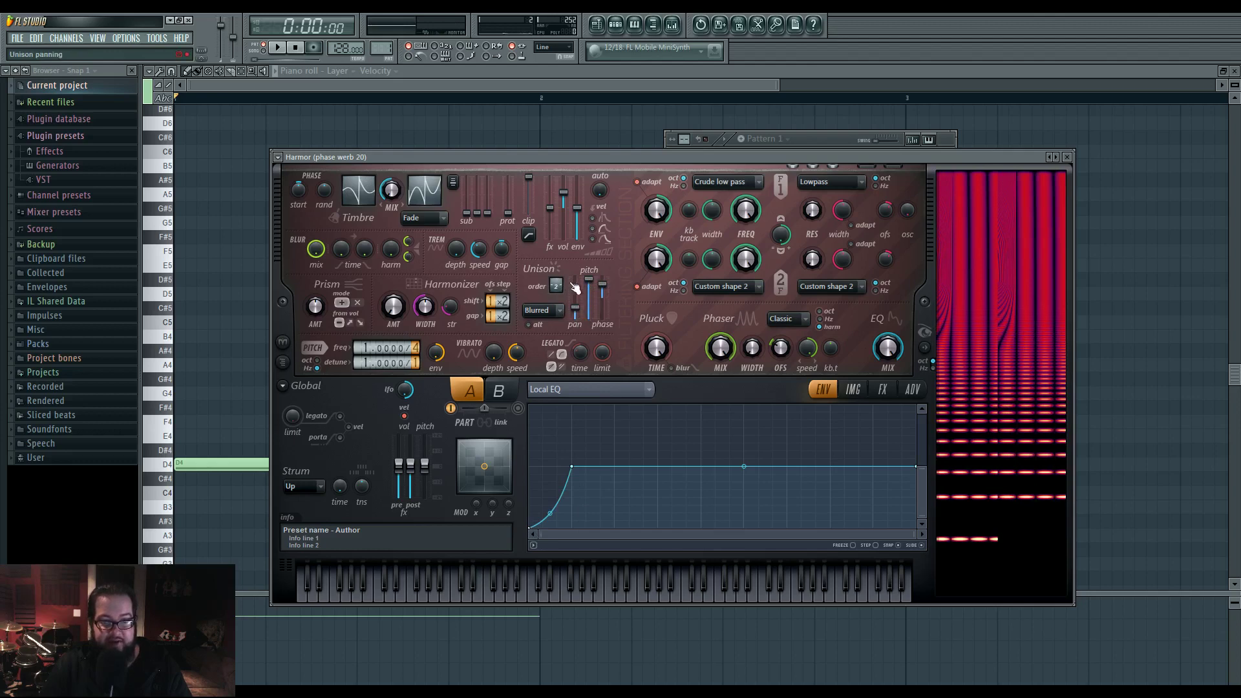
click(603, 389)
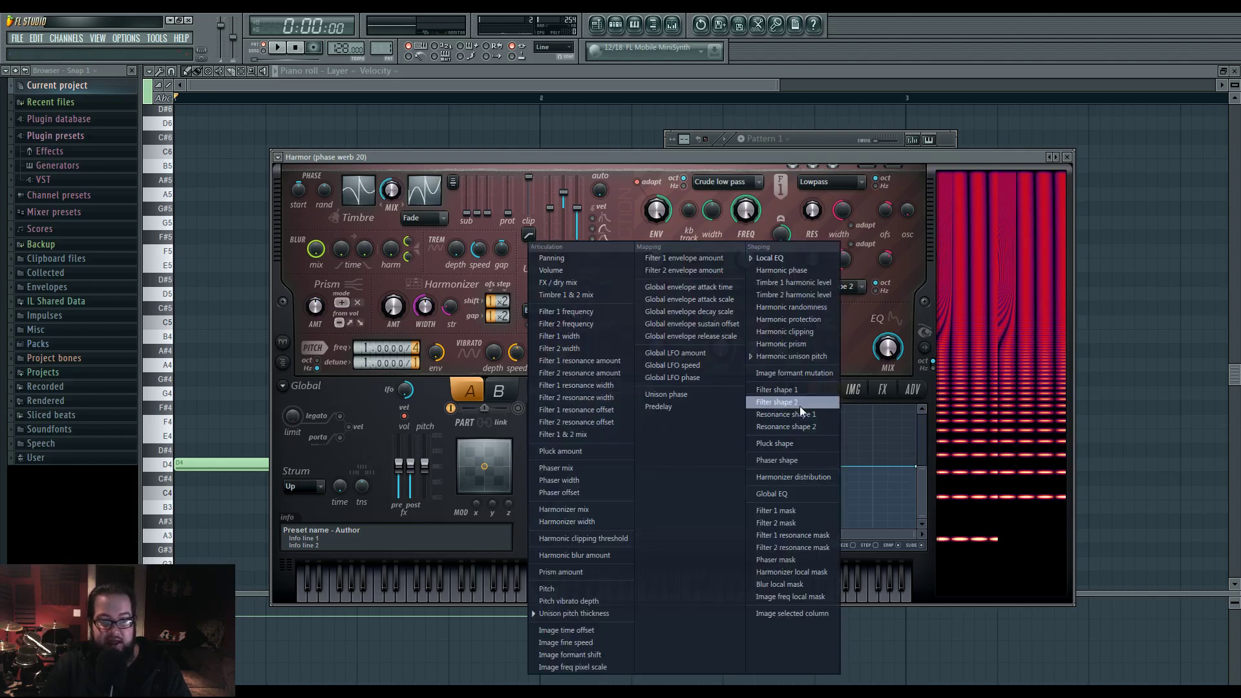
click(804, 361)
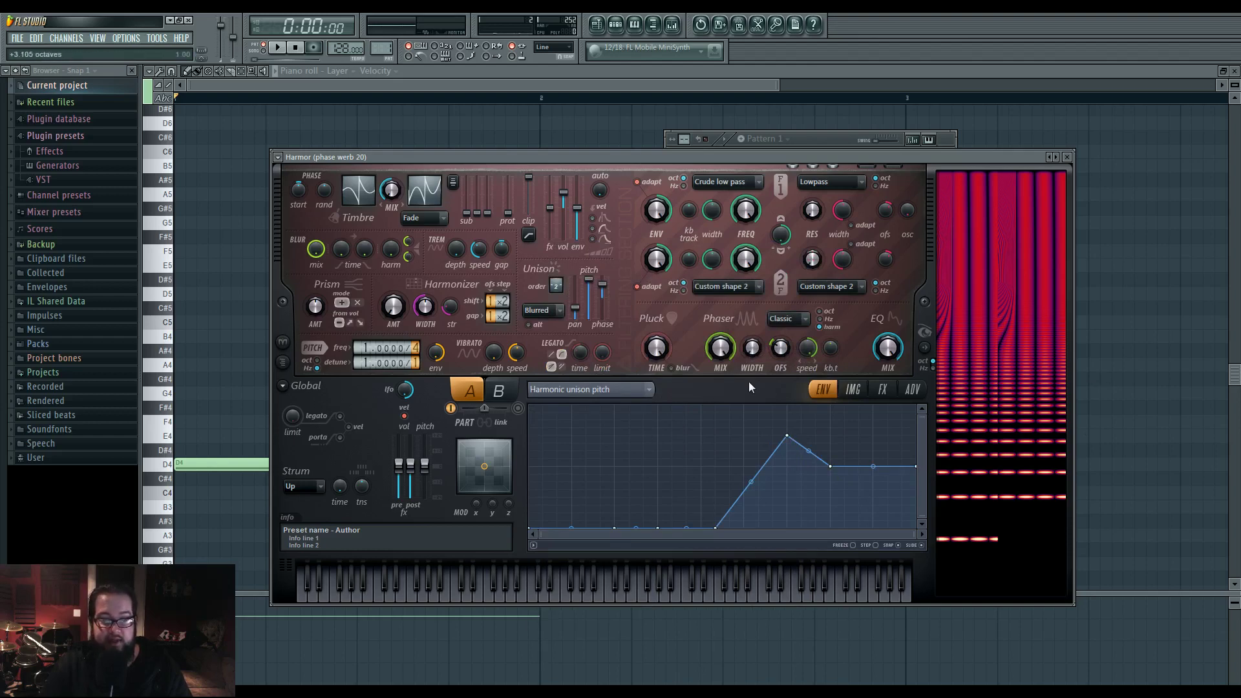
Examine the phaser's mix and speed settings while auditioning notes on the phase werb 20 patch.
drag(722, 351, 722, 355)
key(c)
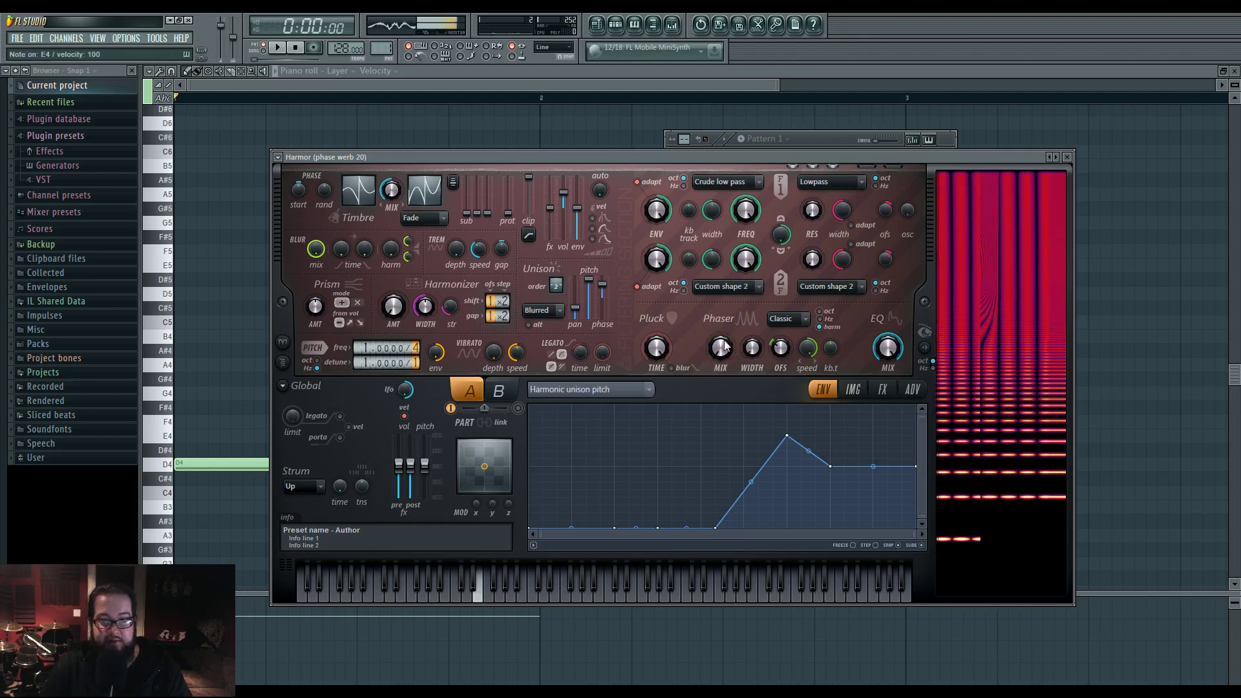
scroll(722, 352, up, 5)
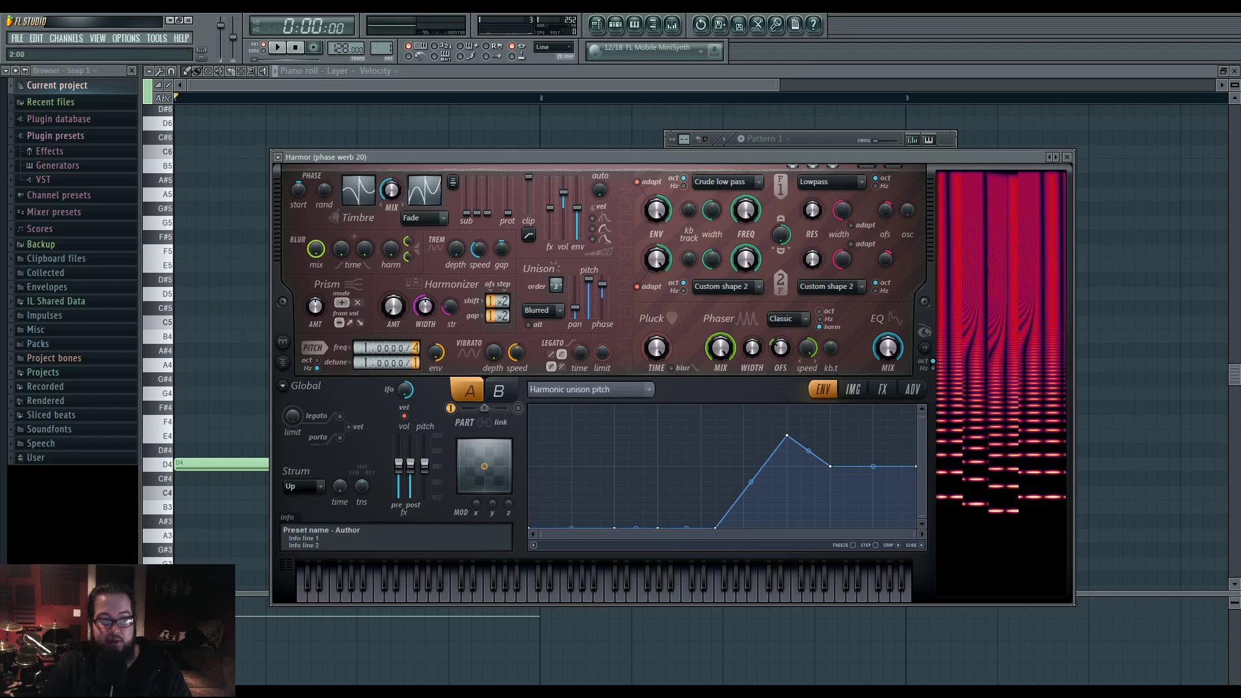
drag(810, 349, 810, 413)
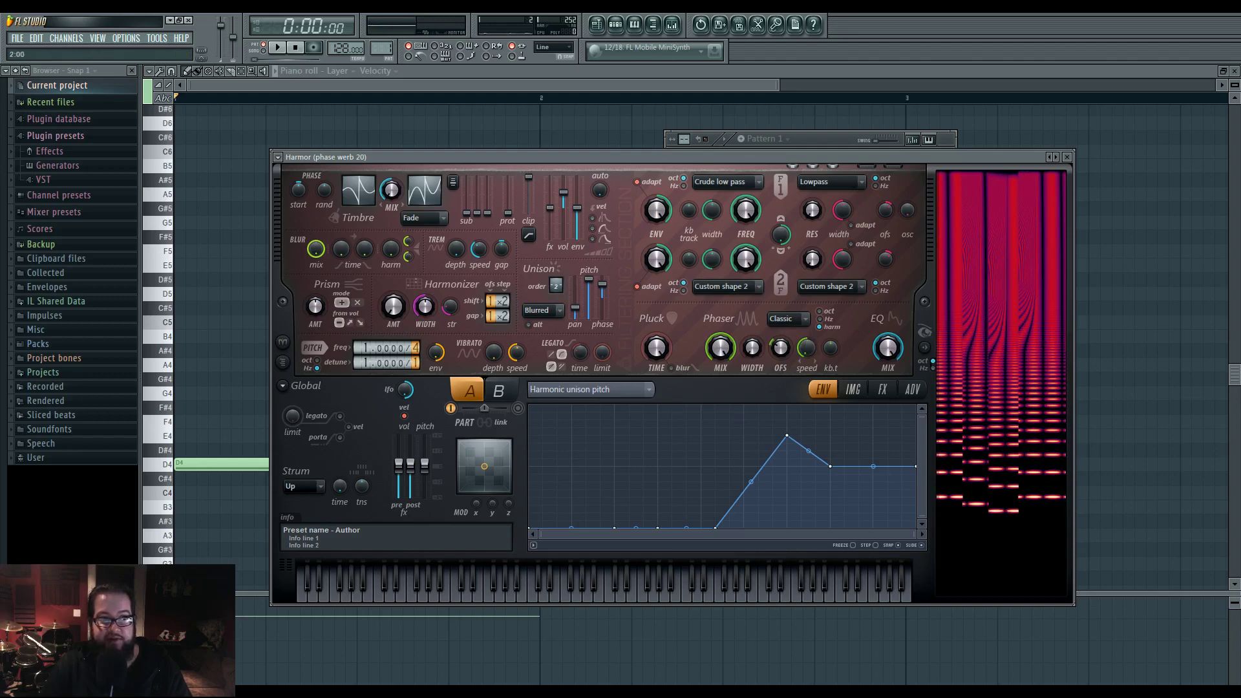
drag(807, 349, 807, 341)
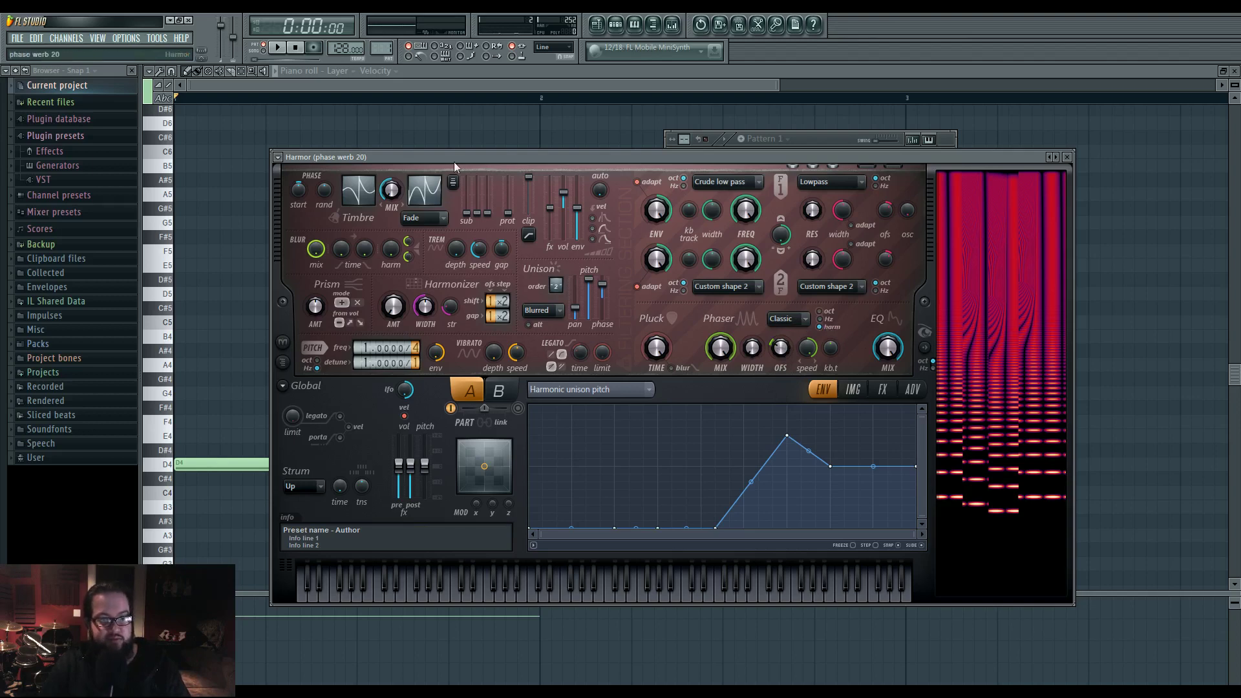
scroll(415, 346, up, 2)
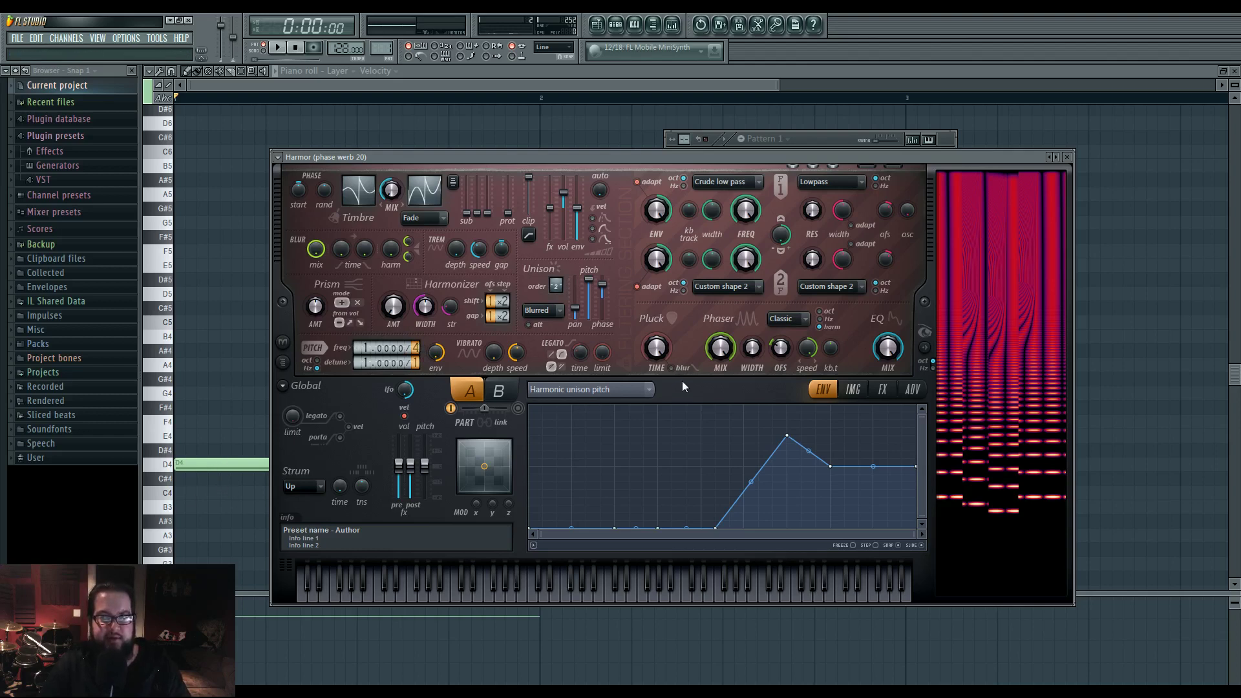
Display the Unison pitch thickness articulation envelope of the phase werb 20 patch.
click(648, 390)
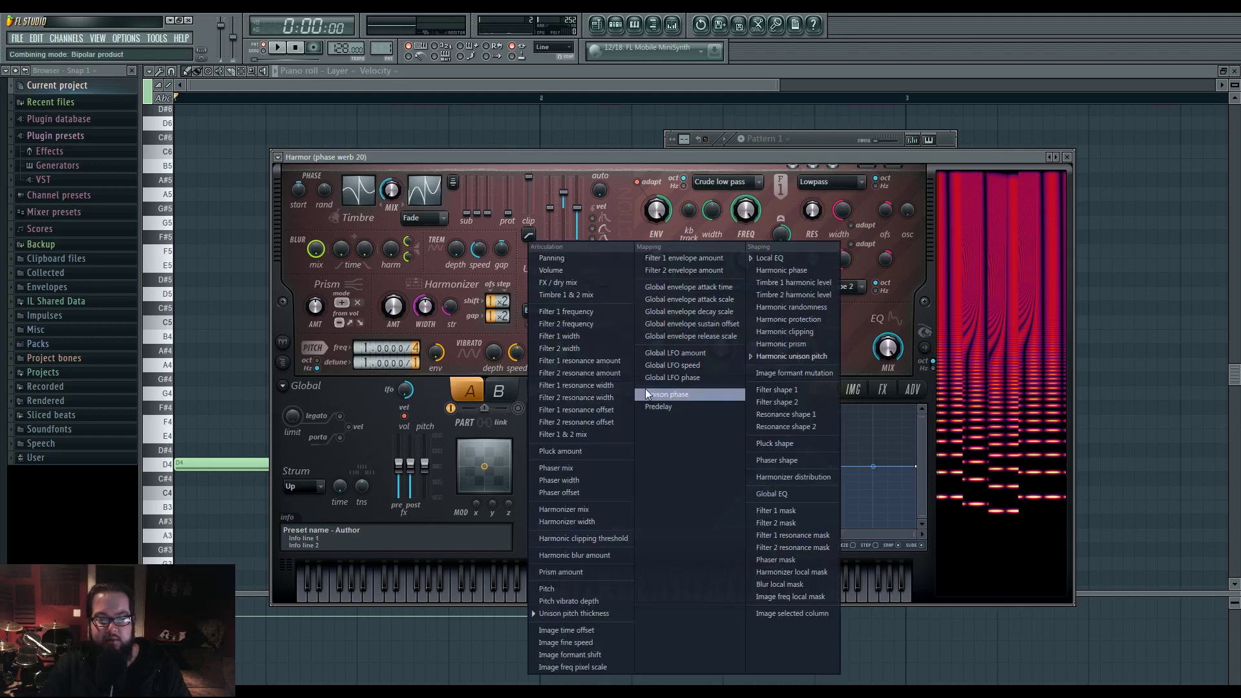
click(610, 611)
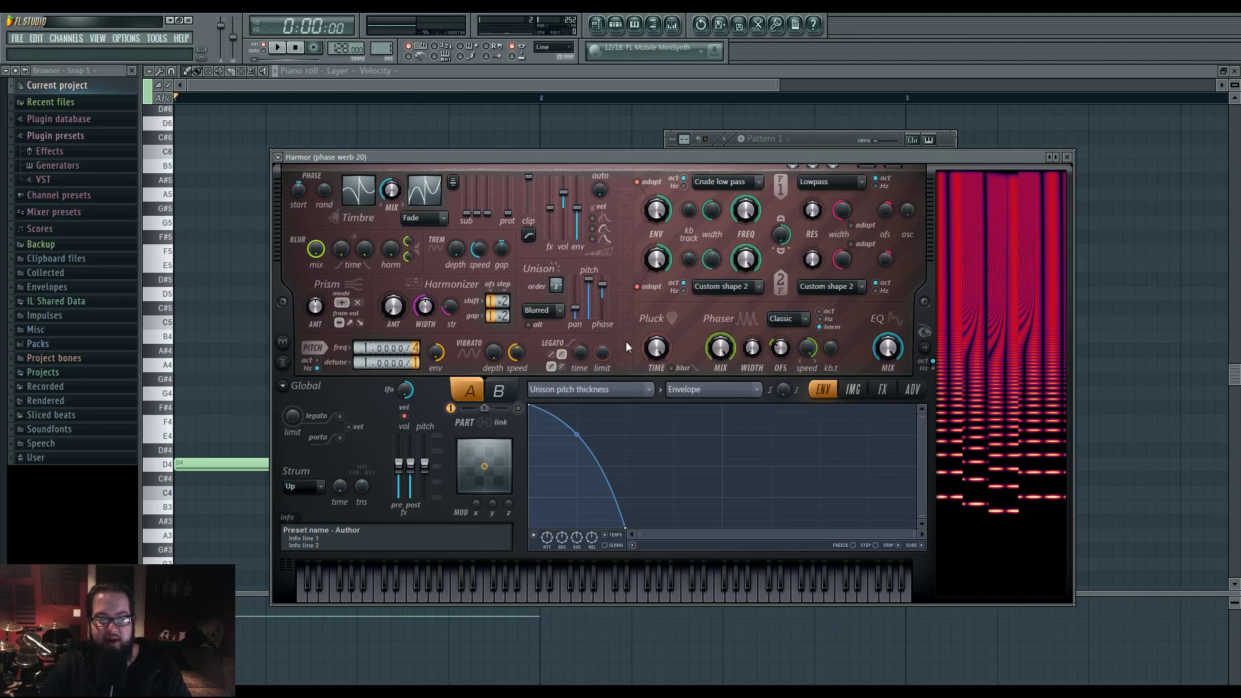
right_click(585, 279)
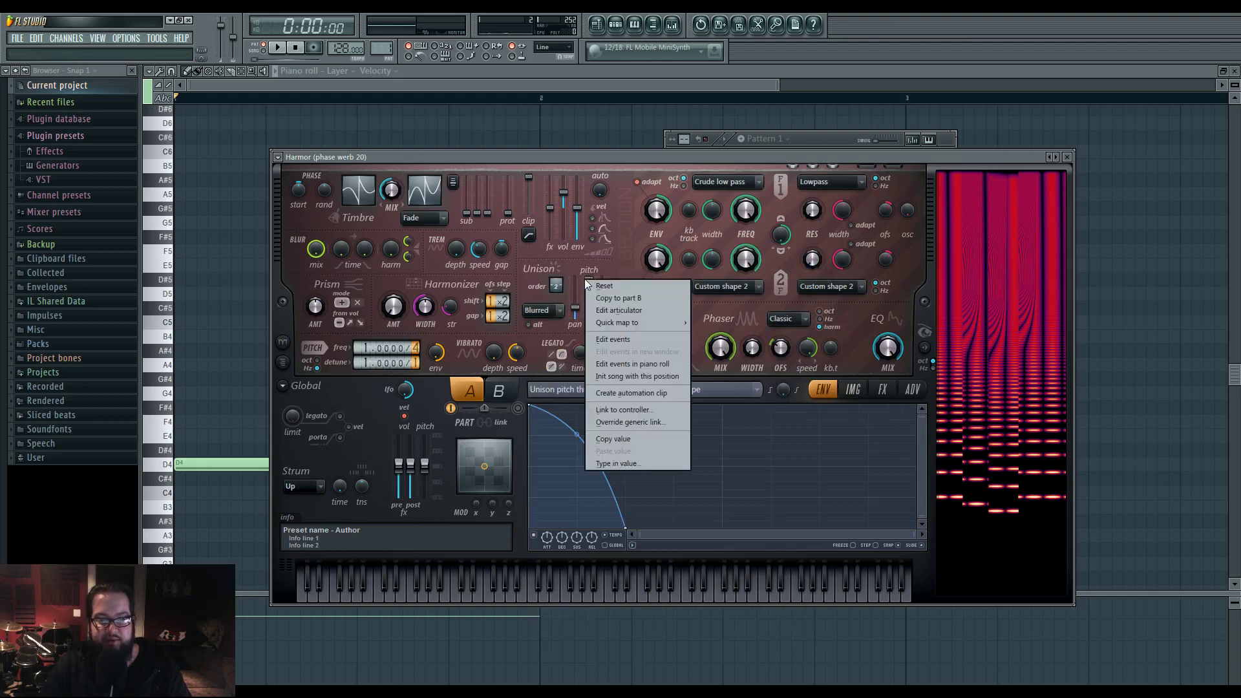
click(619, 311)
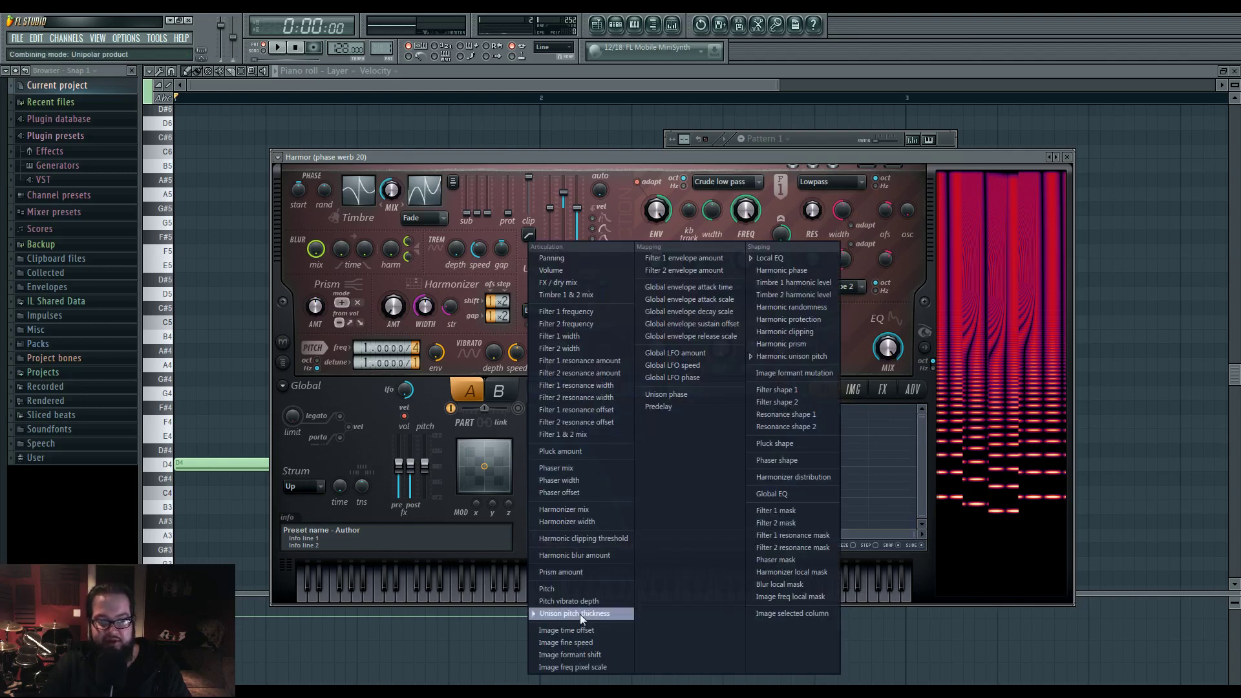
click(618, 611)
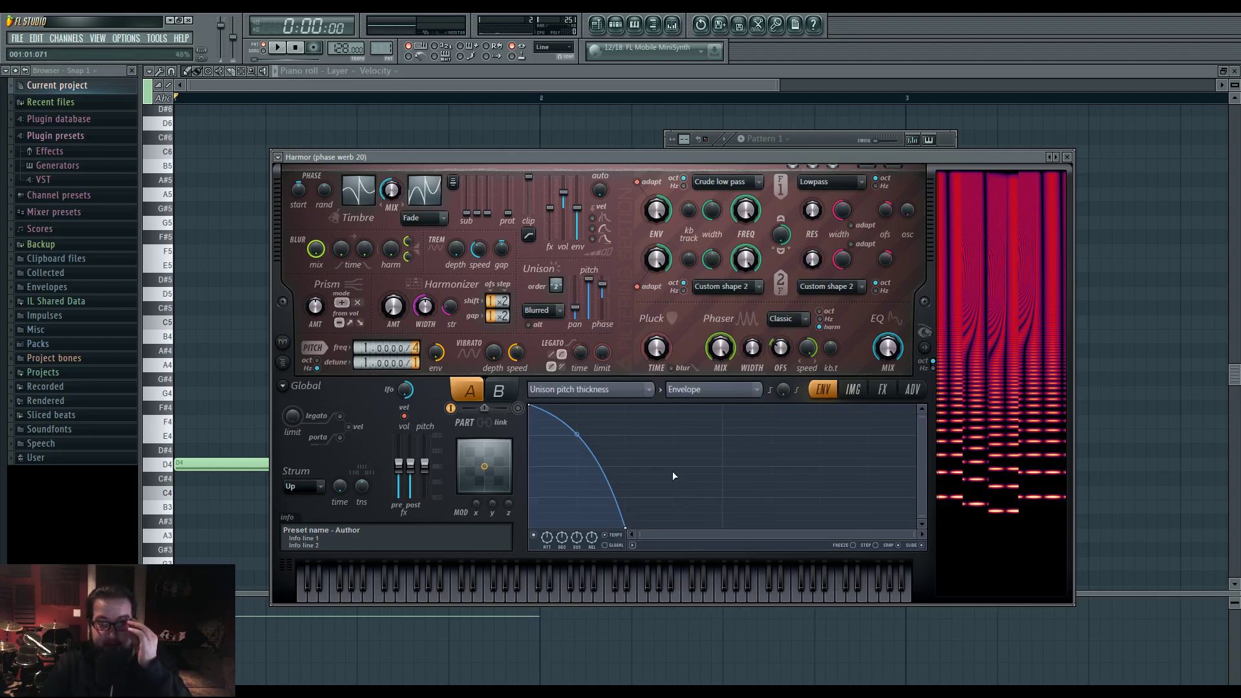
Check the mixer and review Harmor's image, effects and advanced pages, finishing on the envelope page.
click(672, 25)
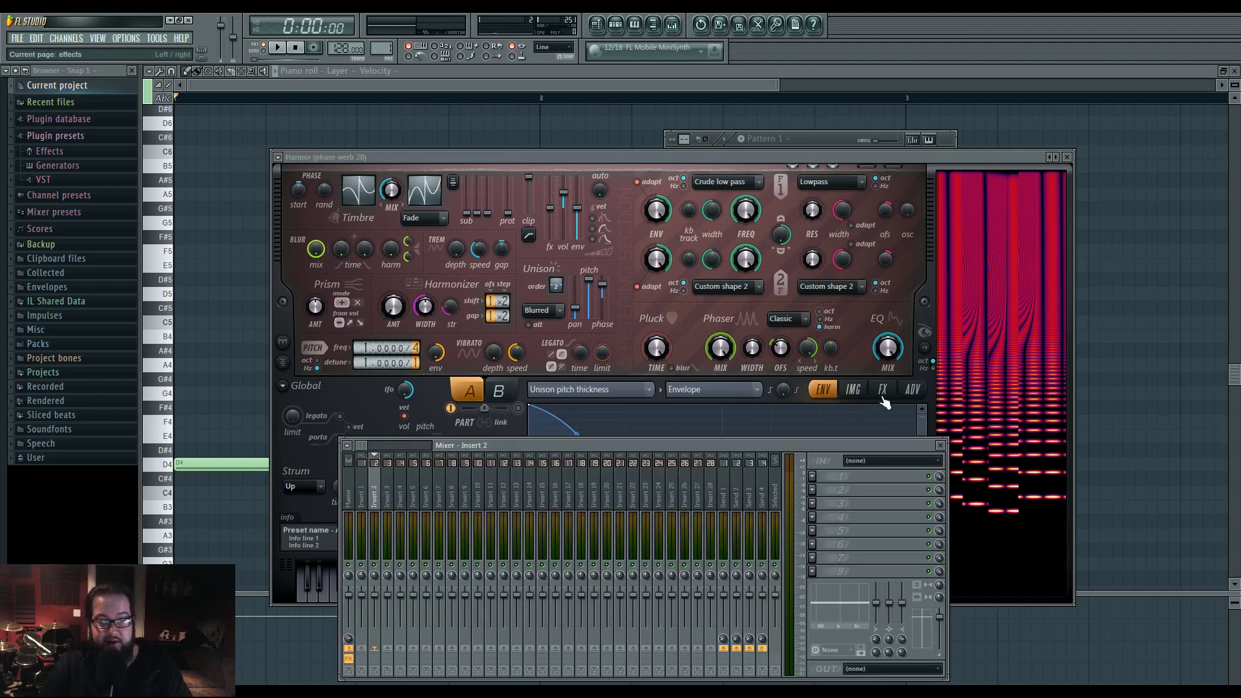
click(853, 389)
click(882, 389)
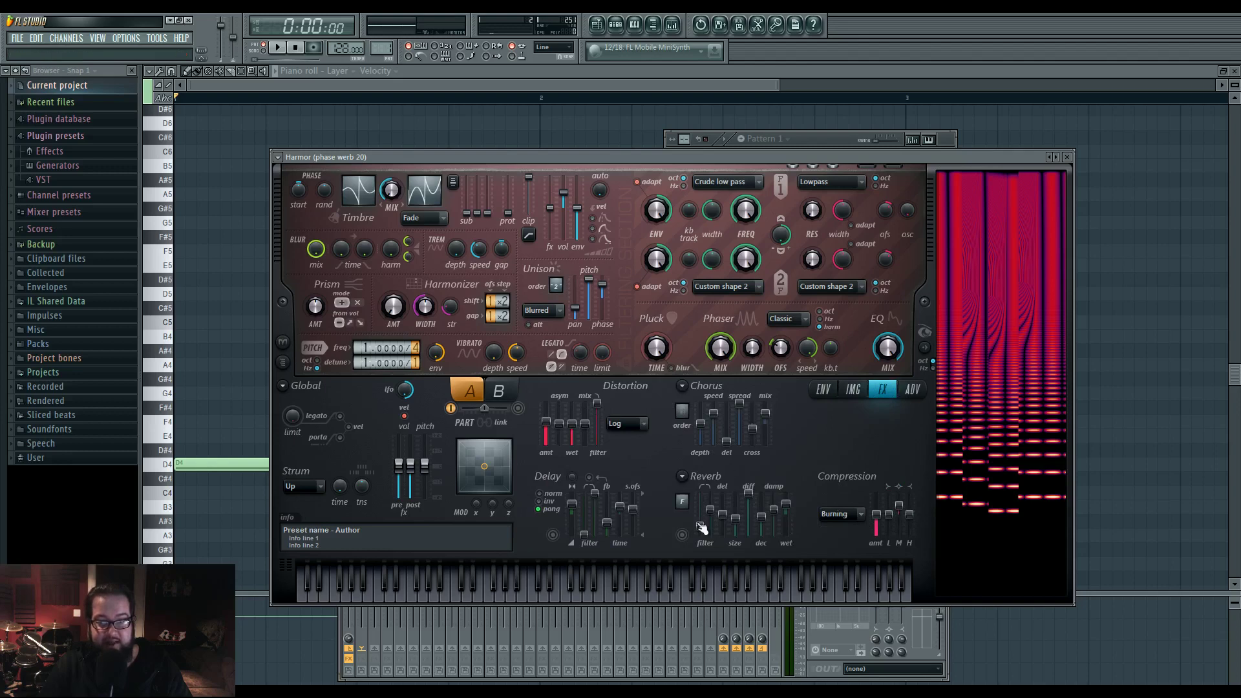
click(911, 390)
click(855, 389)
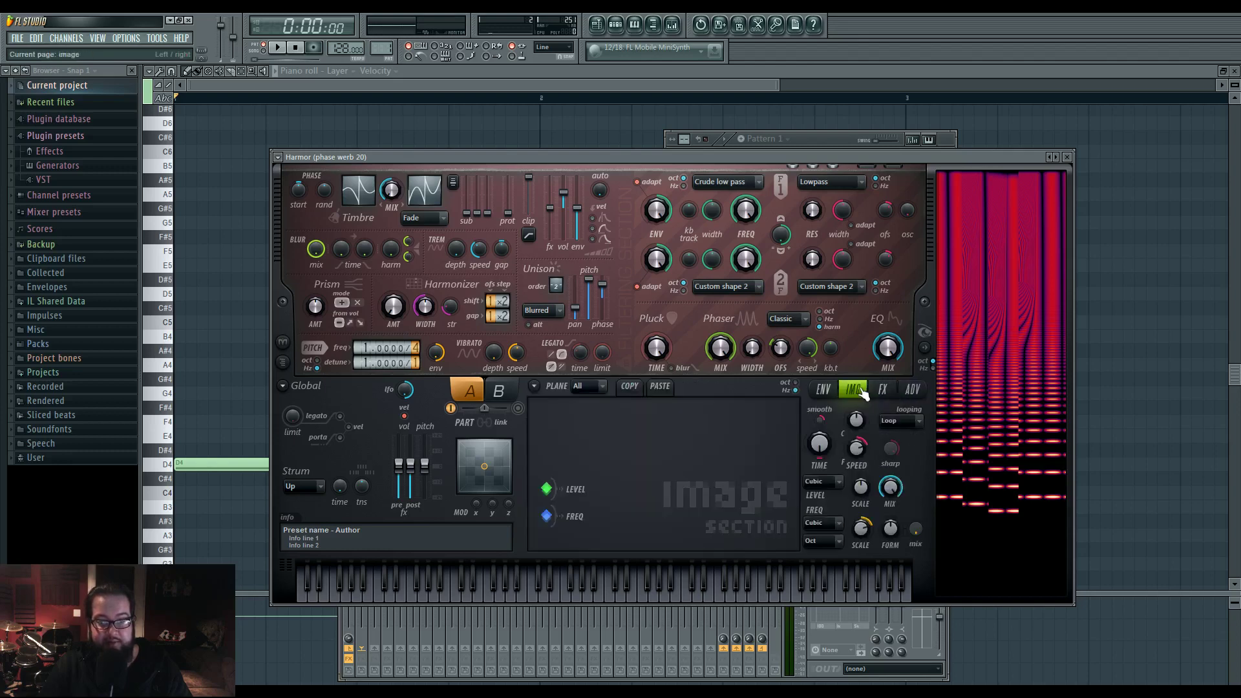
click(825, 390)
click(884, 392)
click(854, 393)
click(823, 390)
click(855, 392)
click(827, 393)
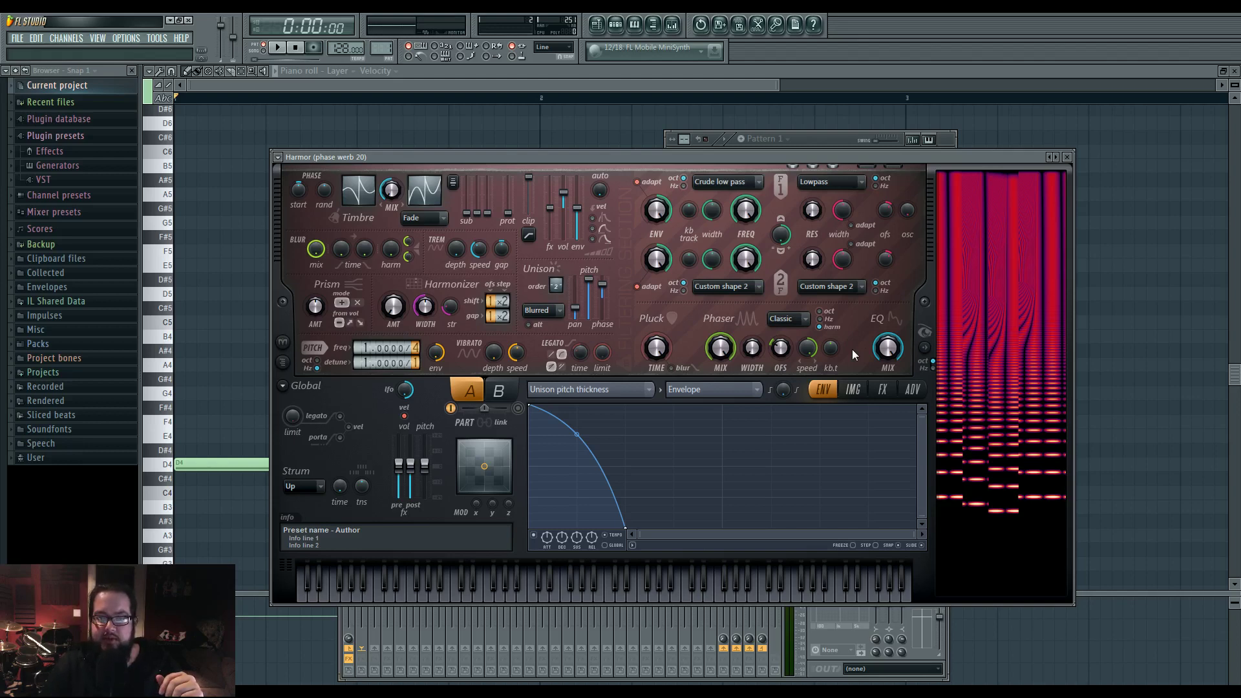
drag(716, 158, 715, 109)
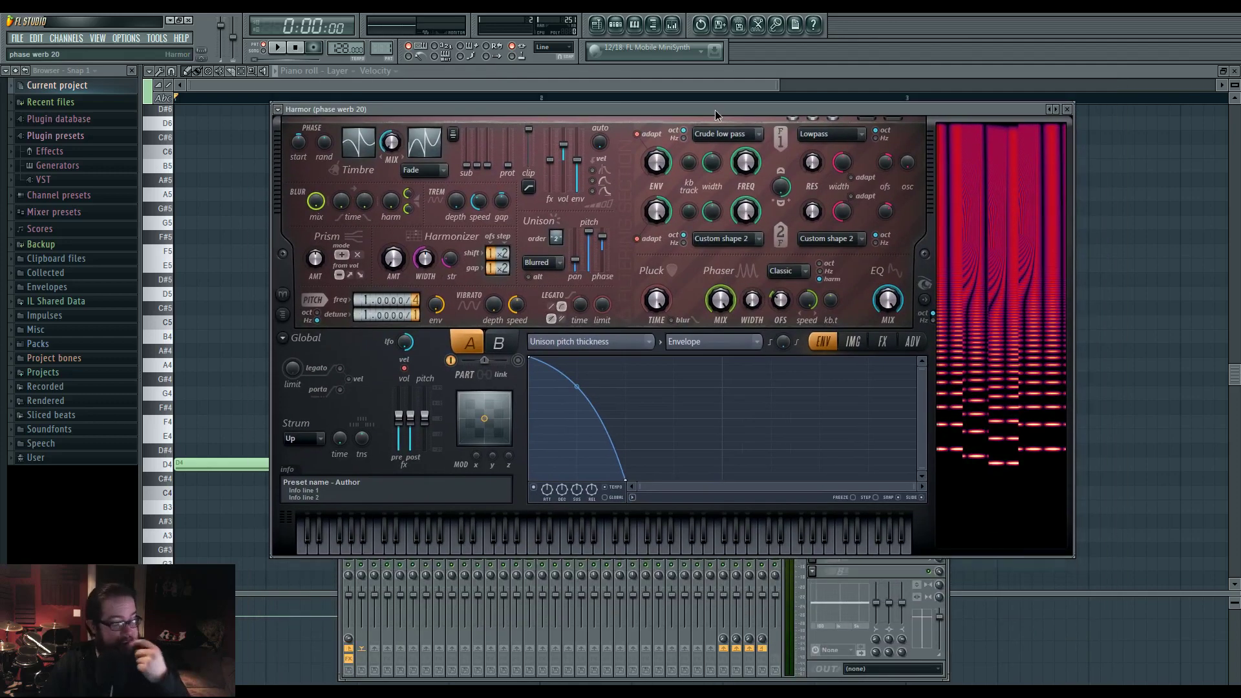
mouse_move(714, 110)
mouse_down()
mouse_move(679, 131)
mouse_move(714, 134)
mouse_up()
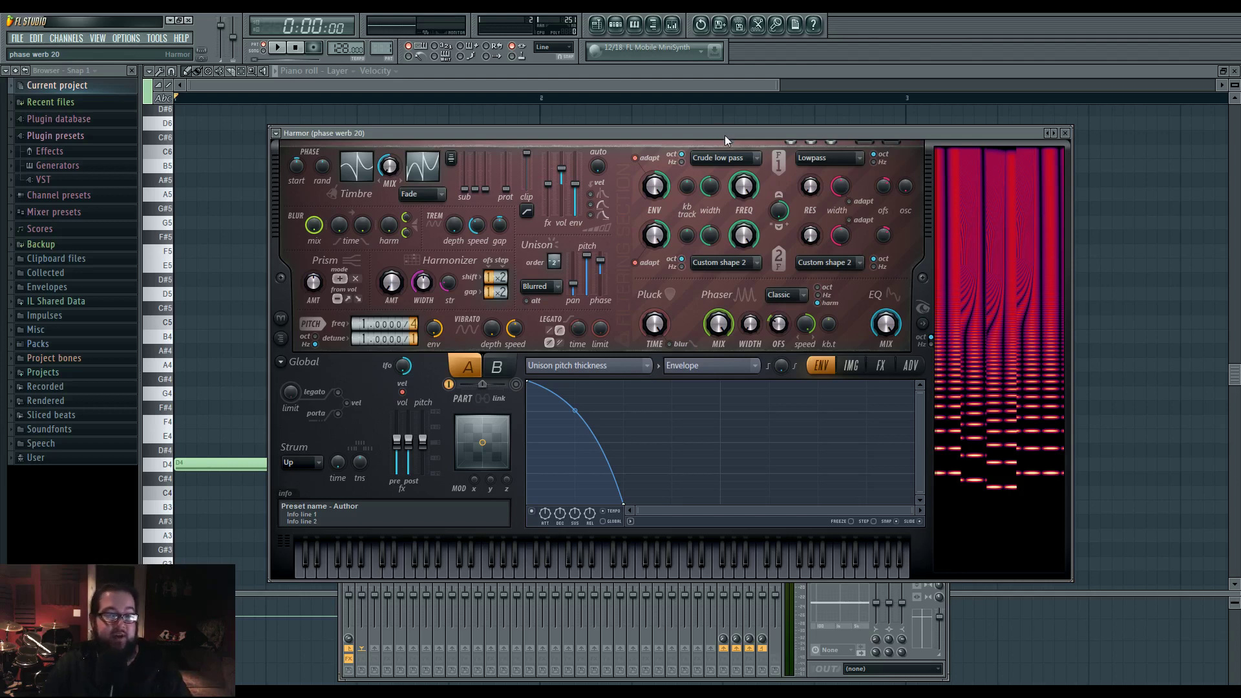
Switch to the other FL Studio window containing the project tutorial recording 3.flp.
key(alt+Tab)
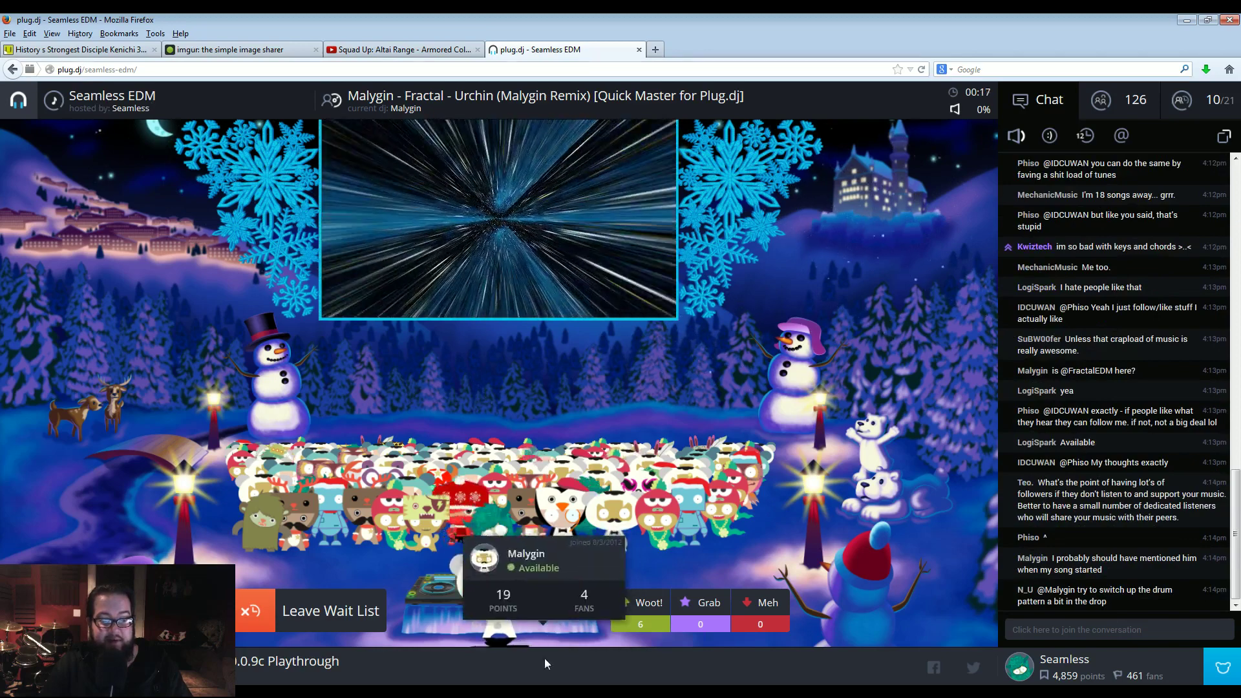
key(alt+Tab)
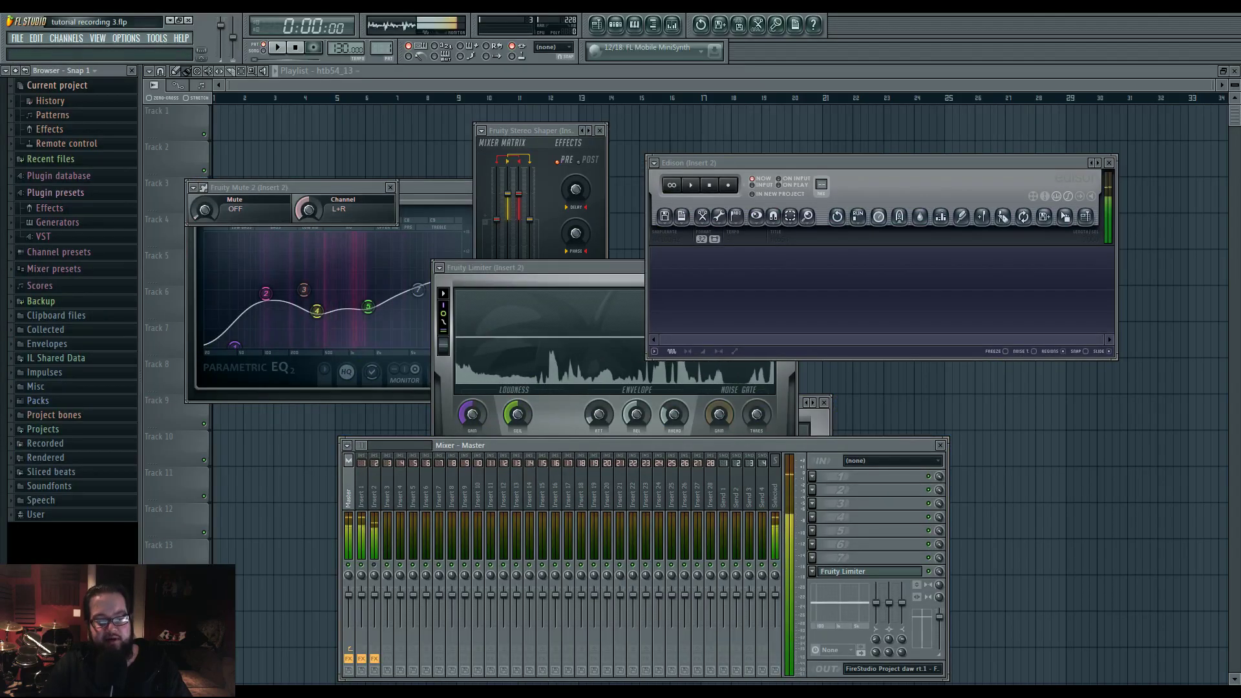